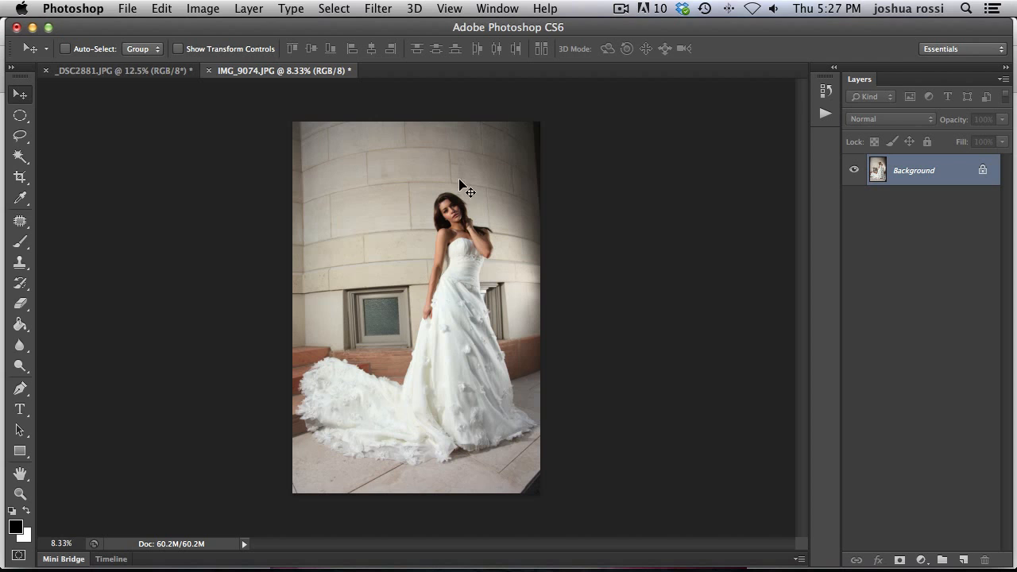
- Examine the finished bride composite on the light-textures page in Chrome as a reference, and return to the light texture in Photoshop
left_click(121, 71)
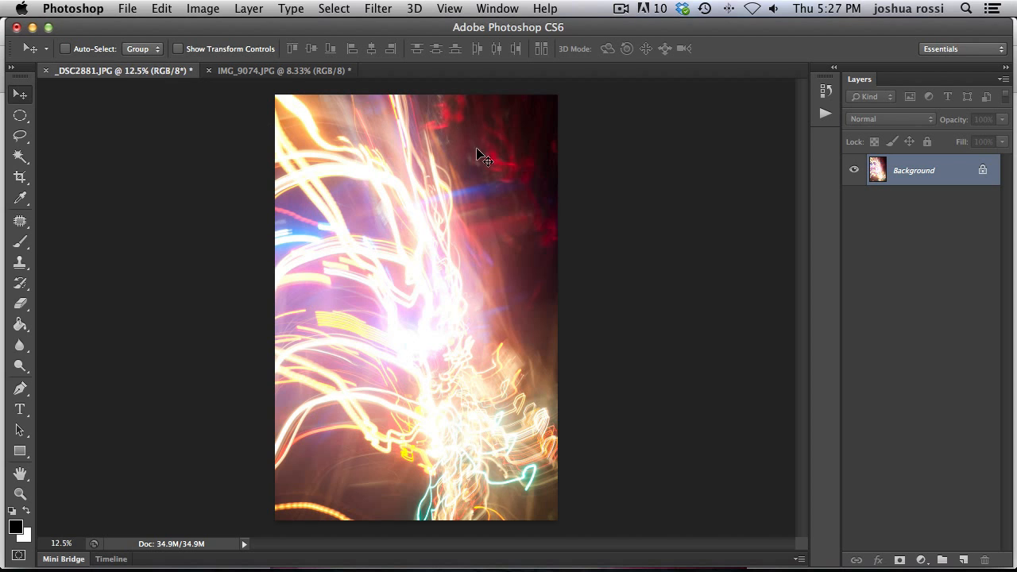
key("ctrl+Up")
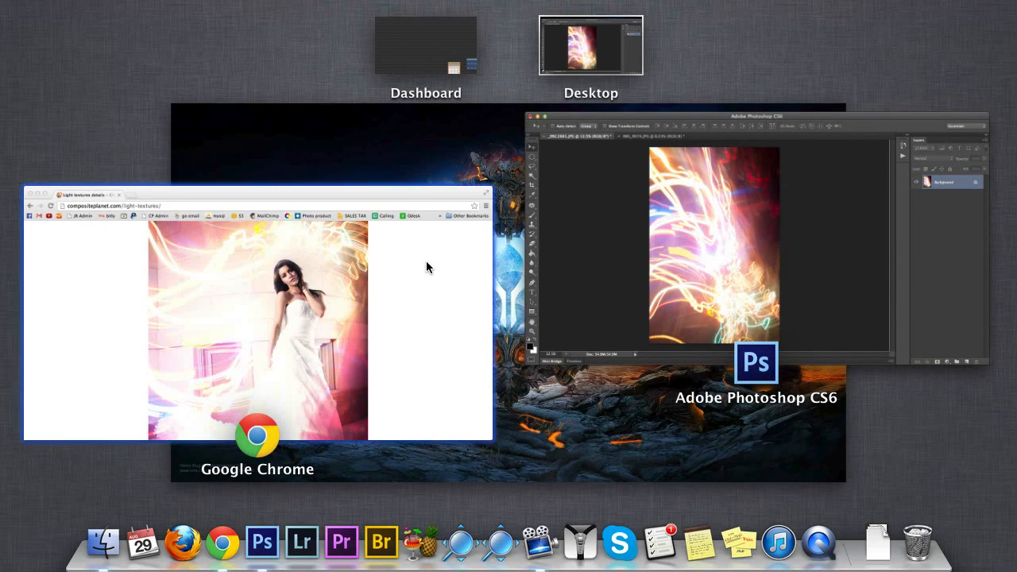
left_click(426, 266)
scroll(519, 258, "up", 2)
scroll(510, 300, "down", 2)
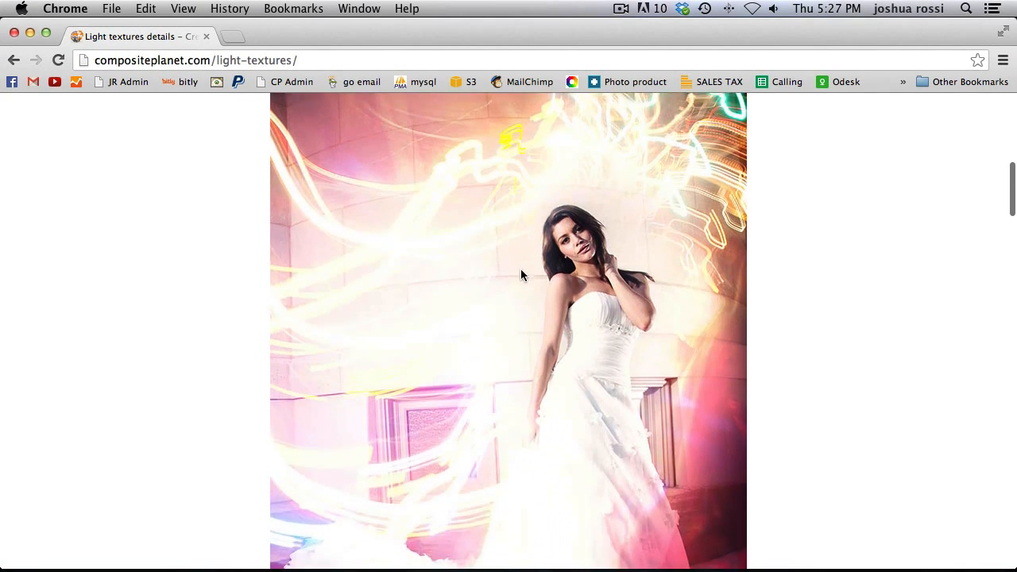
scroll(675, 373, "down", 2)
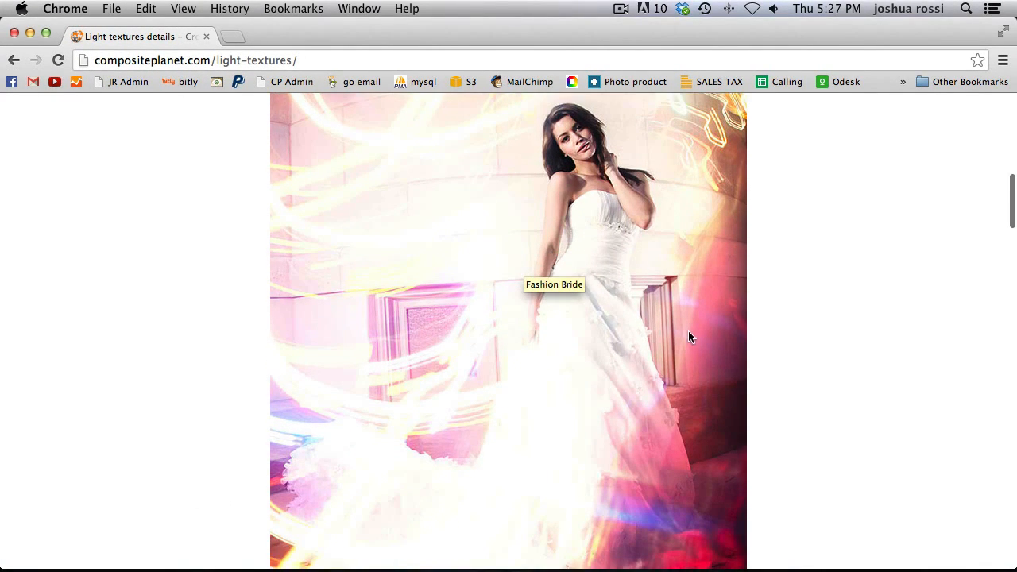
scroll(804, 373, "down", 3)
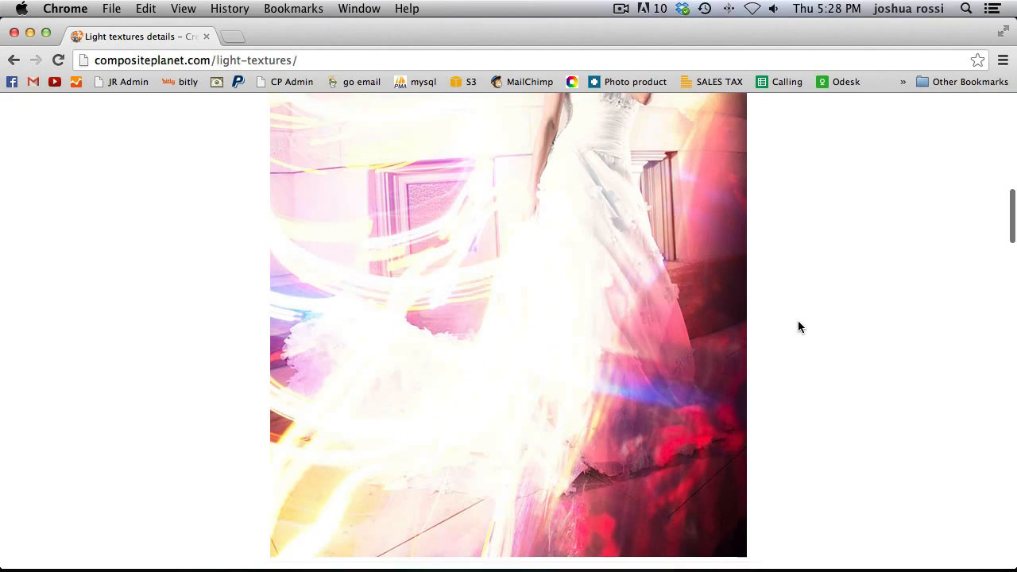
scroll(799, 325, "up", 2)
scroll(804, 369, "up", 5)
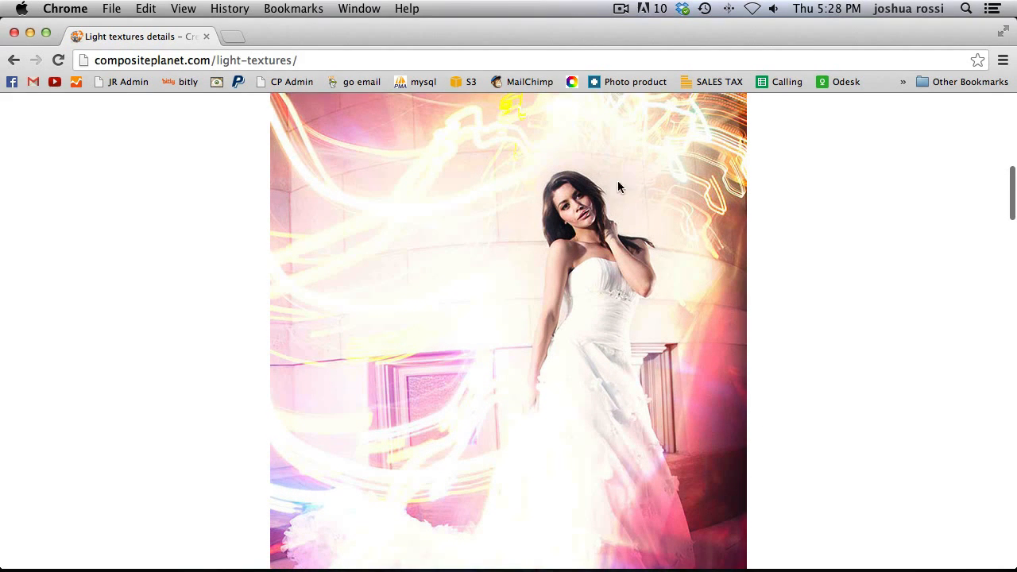
scroll(573, 159, "up", 3)
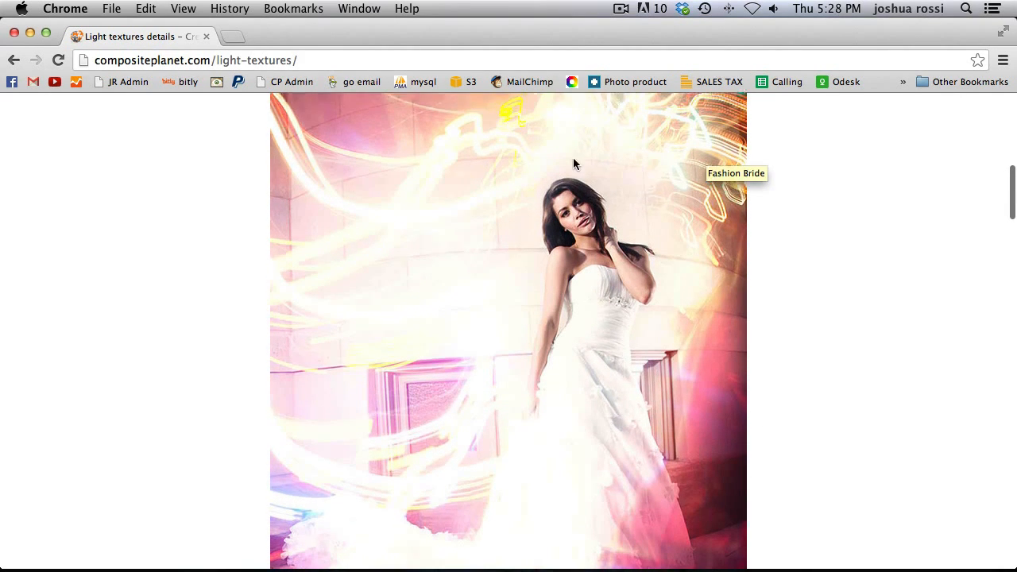
scroll(584, 181, "down", 4)
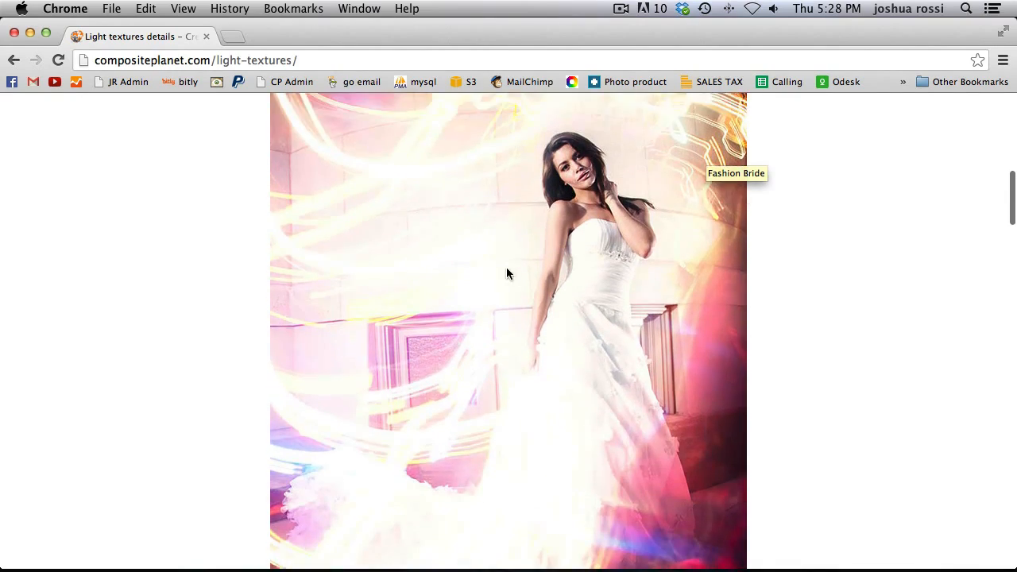
key("ctrl+Up")
left_click(619, 221)
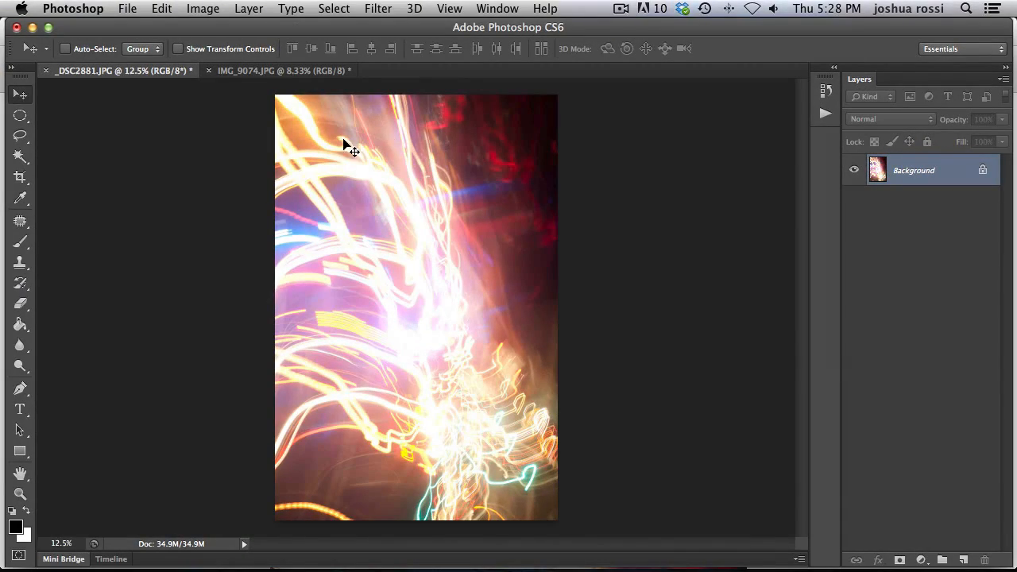
- Copy the light texture from _DSC2881.JPG into IMG_9074.JPG and enlarge it to cover the bride photo
mouse_move(322, 112)
left_mouse_down()
mouse_move(284, 79)
mouse_move(355, 162)
mouse_move(356, 143)
left_mouse_up()
key("ctrl+t")
left_click_drag(480, 403, 557, 522)
left_click_drag(557, 322, 600, 324)
- Flip the light texture upside down so its bright burst sits above the bride, straighten it, and apply the transform
left_click_drag(640, 308, 286, 369)
left_click_drag(440, 332, 432, 322)
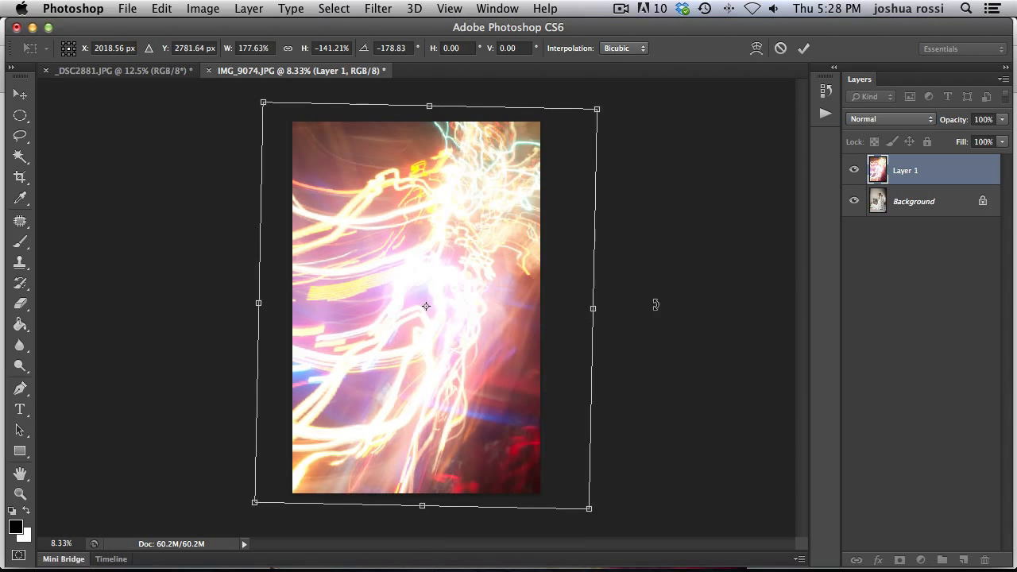
left_click_drag(637, 288, 643, 279)
key("Return")
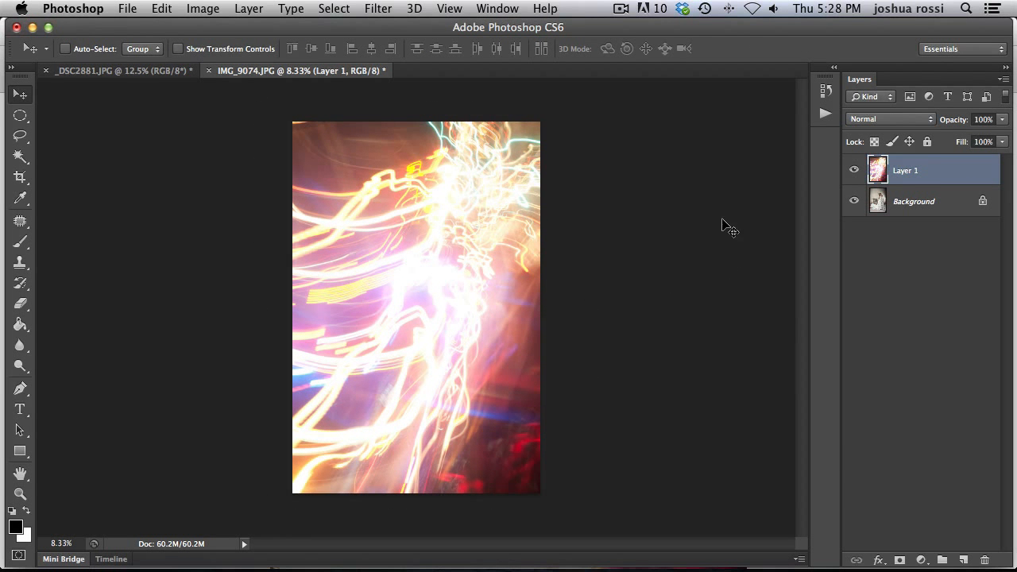
- Try the Overlay and Hard Light blend modes on the light texture layer, shifting the texture slightly over the bride
left_click(889, 118)
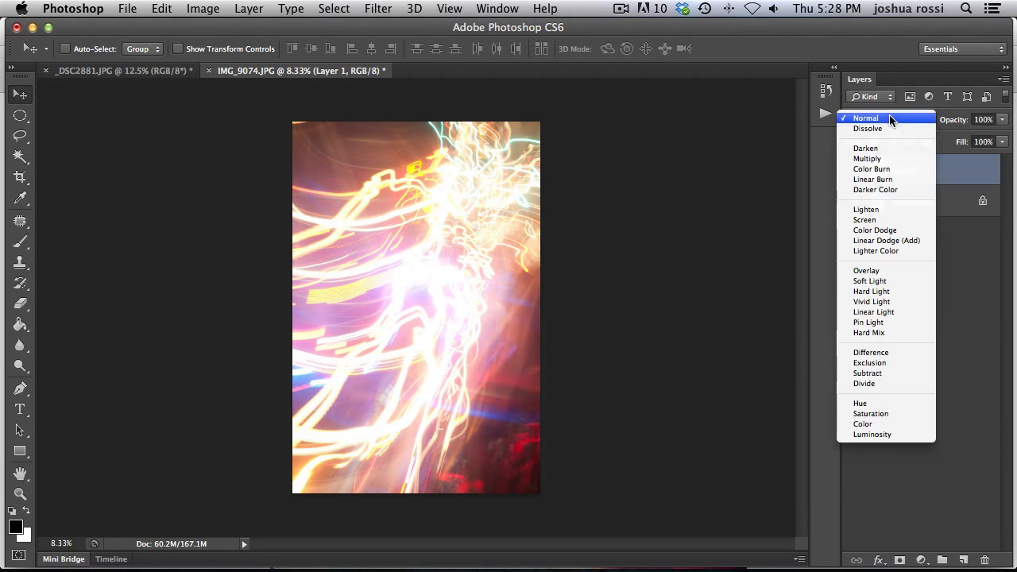
left_click(885, 270)
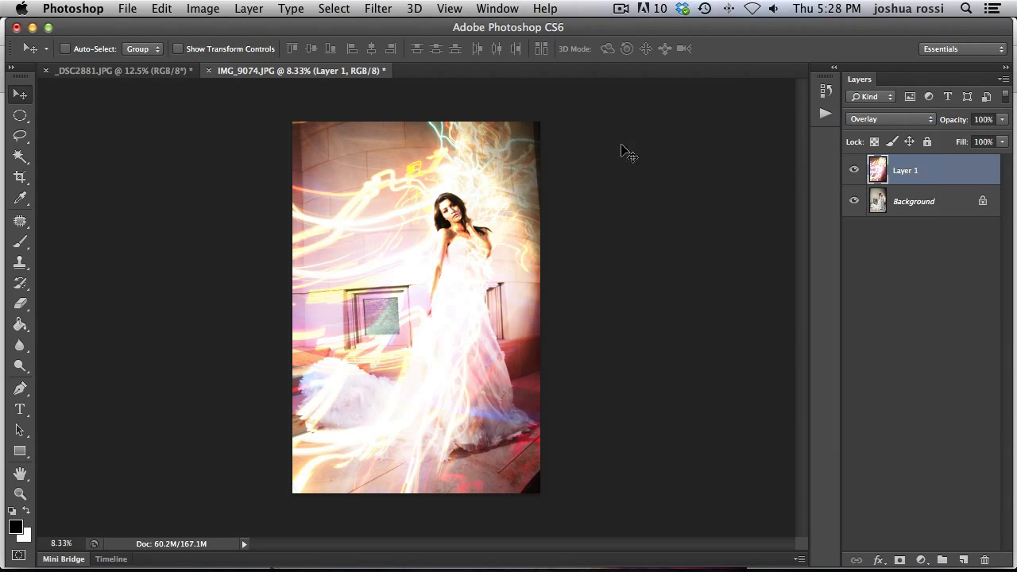
left_click(892, 121)
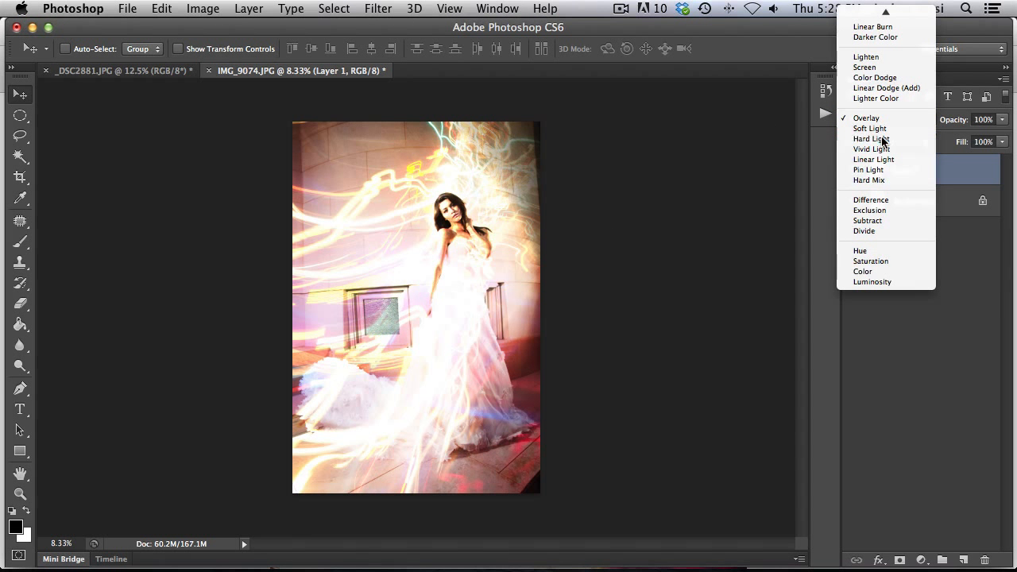
left_click(882, 140)
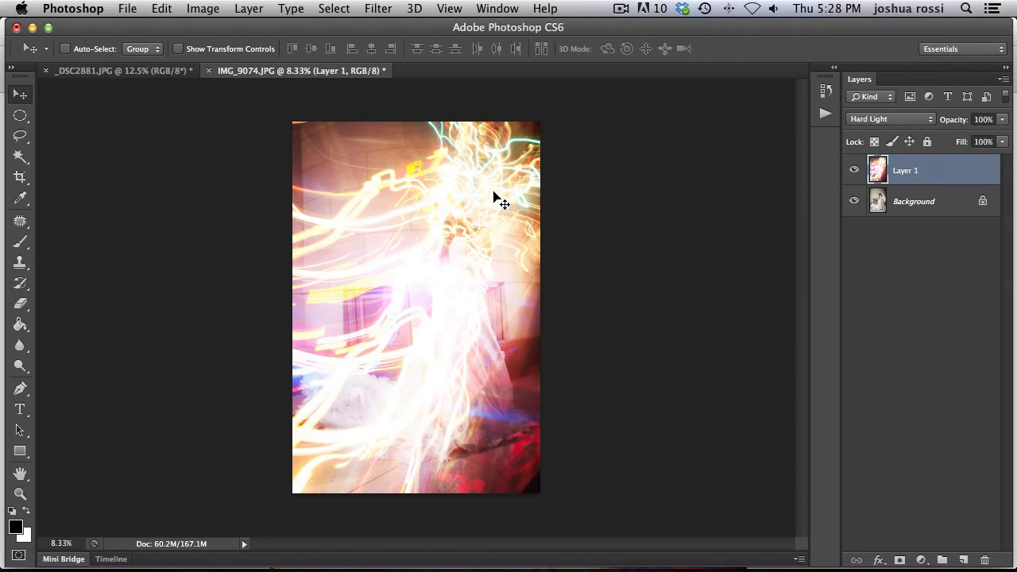
mouse_move(493, 196)
left_mouse_down()
mouse_move(433, 186)
mouse_move(524, 213)
mouse_move(484, 208)
left_mouse_up()
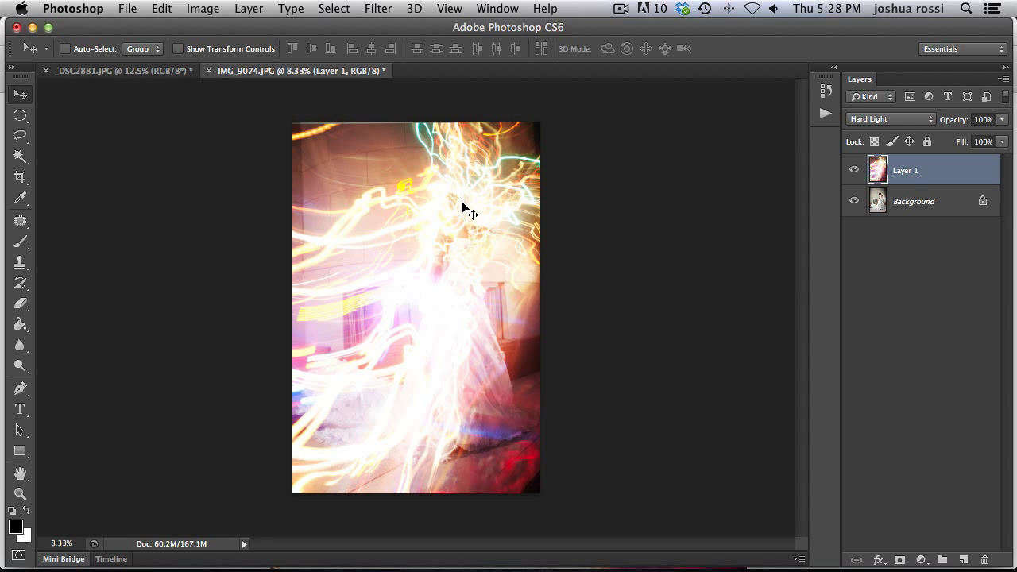
left_click_drag(469, 239, 468, 226)
- Set Layer 1's blend mode to Overlay, reposition its light trails around the bride, and rename the layer light
left_click(887, 121)
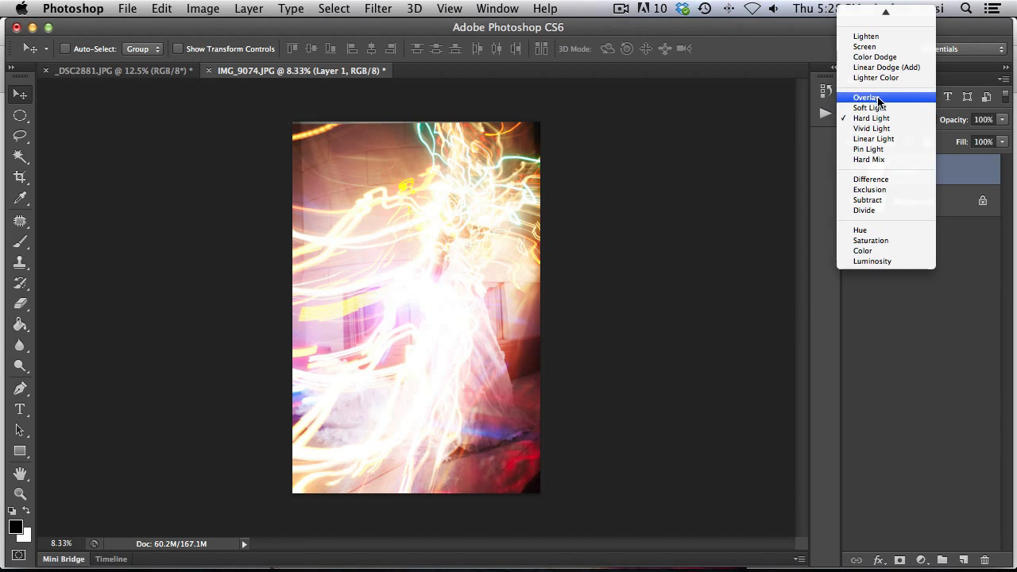
left_click(880, 94)
left_click_drag(524, 193, 468, 208)
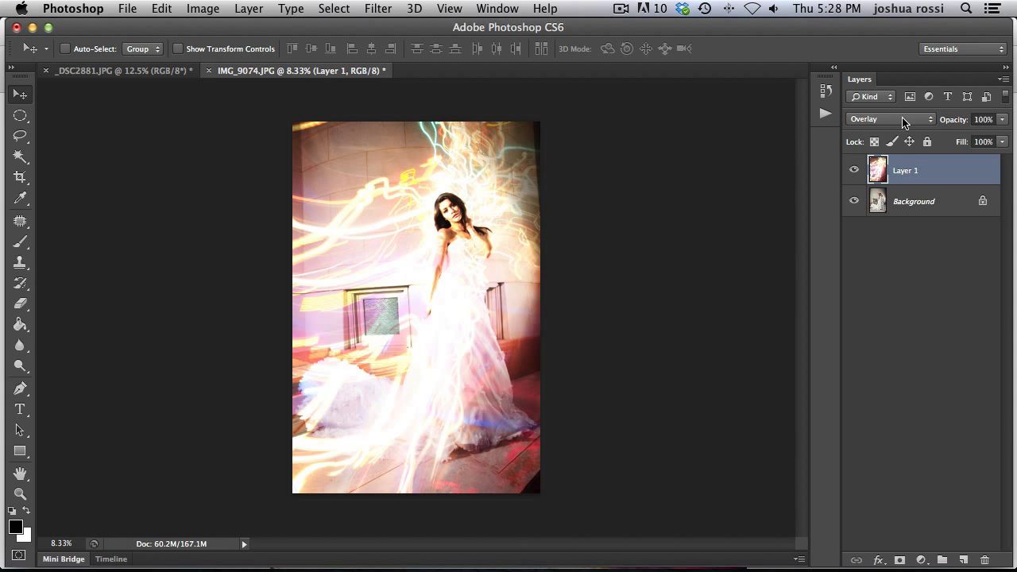
double_click(905, 171)
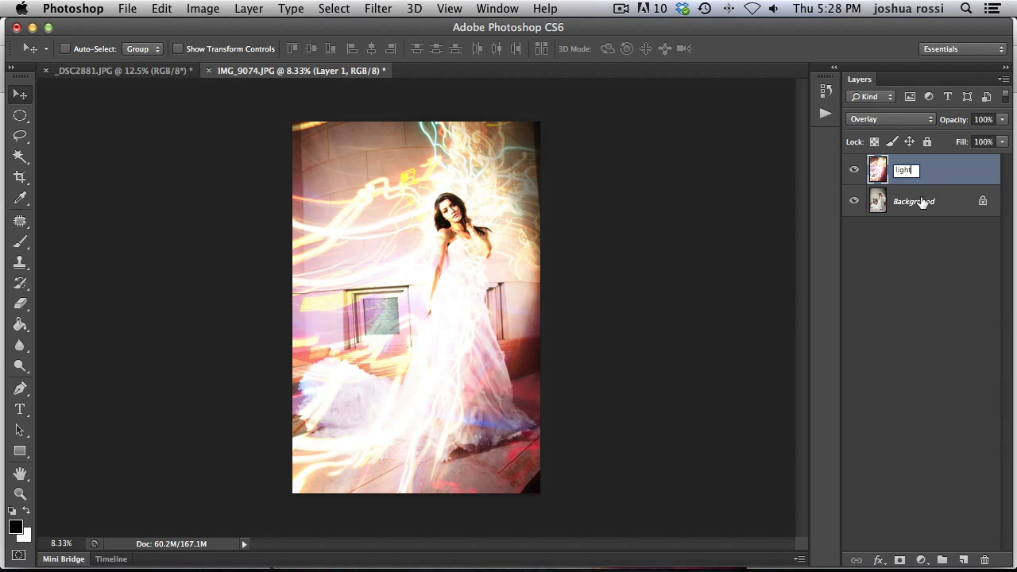
key("Return")
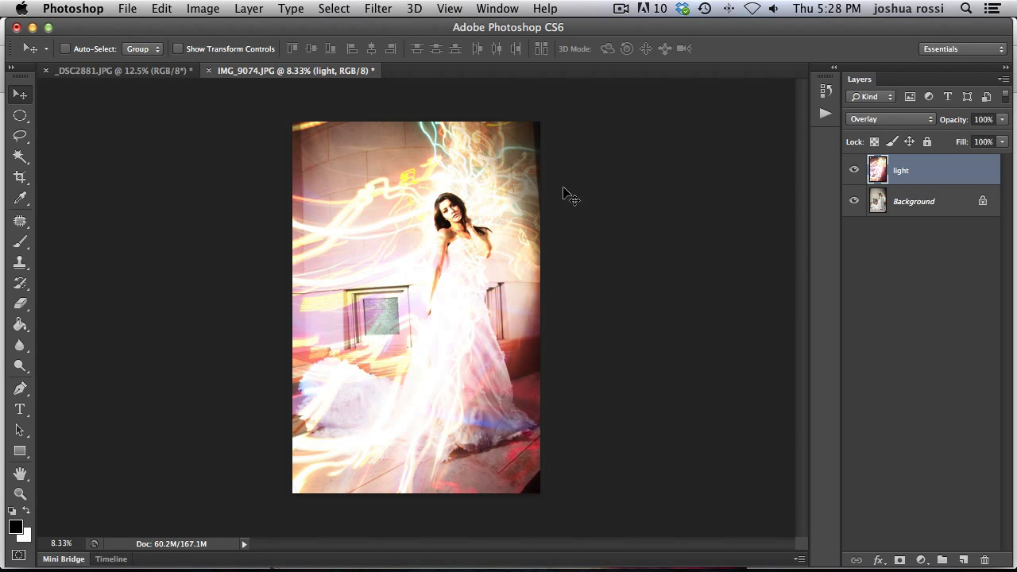
- Erase the light effect from the bride's face on the light layer with a 125 px eraser at 40% opacity
key("e")
key("super+plus")
key("super+plus")
key("super+plus")
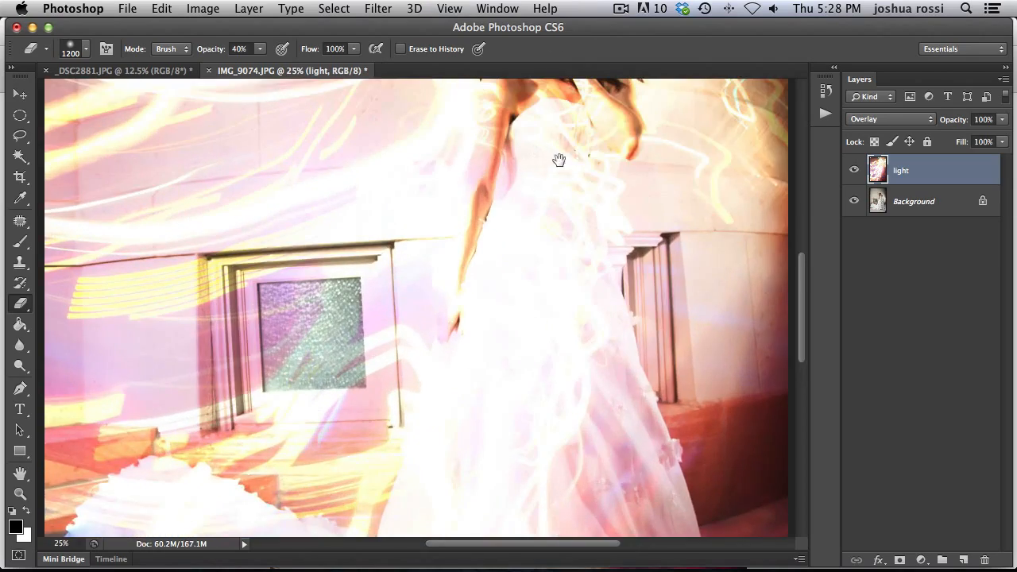
scroll(474, 285, "up", 3)
key("super+plus")
key("super+plus")
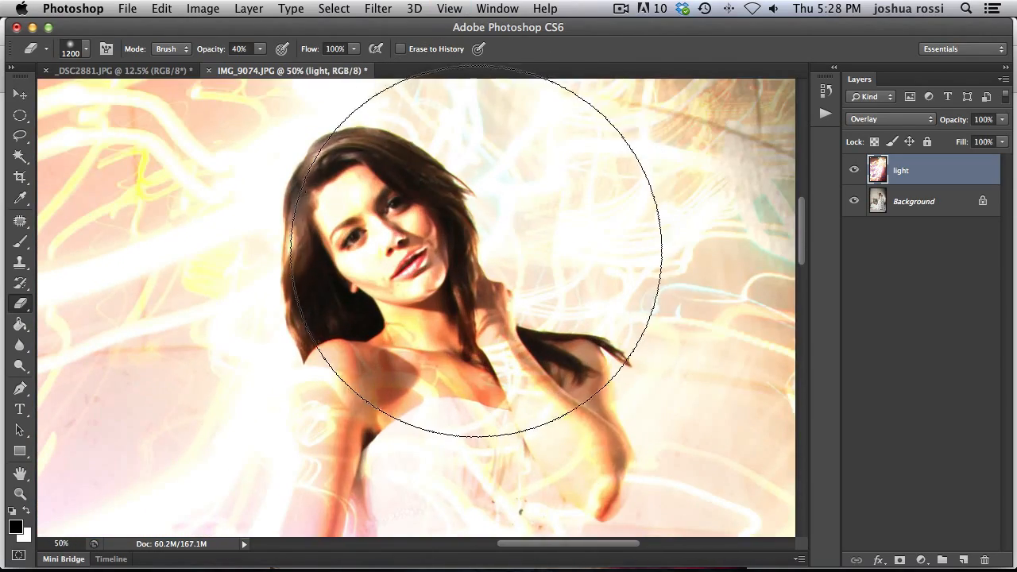
key("super+minus")
key("bracketleft")
key("bracketleft")
key("bracketleft")
key("bracketleft")
key("bracketleft")
key("bracketleft")
key("bracketleft")
key("bracketleft")
key("bracketleft")
key("bracketleft")
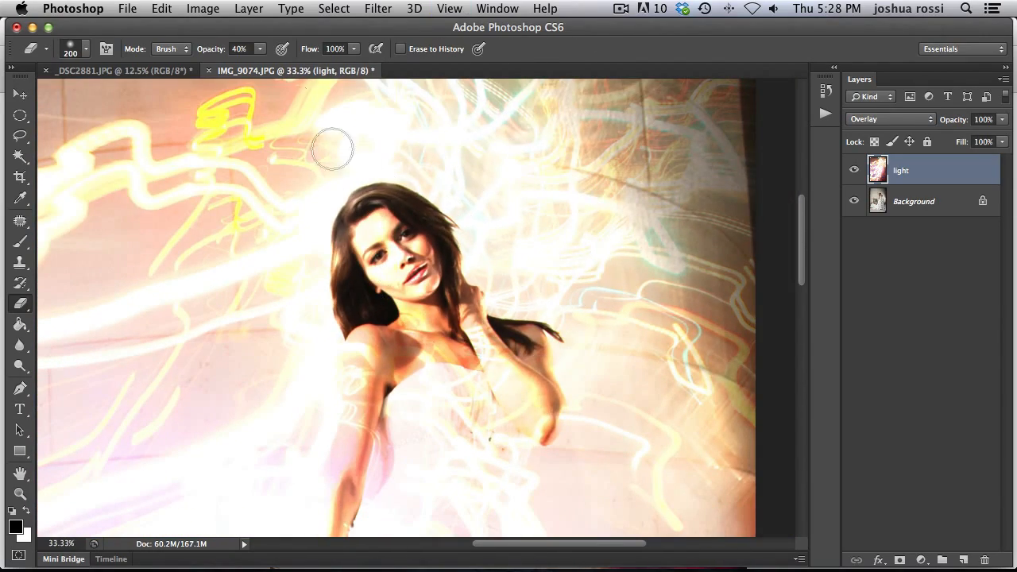
key("bracketleft")
key("bracketleft")
key("bracketleft")
mouse_move(409, 263)
left_mouse_down()
mouse_move(373, 255)
mouse_move(385, 280)
mouse_move(375, 295)
mouse_move(377, 219)
mouse_move(397, 227)
mouse_move(369, 254)
mouse_move(409, 253)
mouse_move(425, 286)
mouse_move(413, 306)
mouse_move(410, 269)
mouse_move(421, 322)
mouse_move(420, 293)
left_mouse_up()
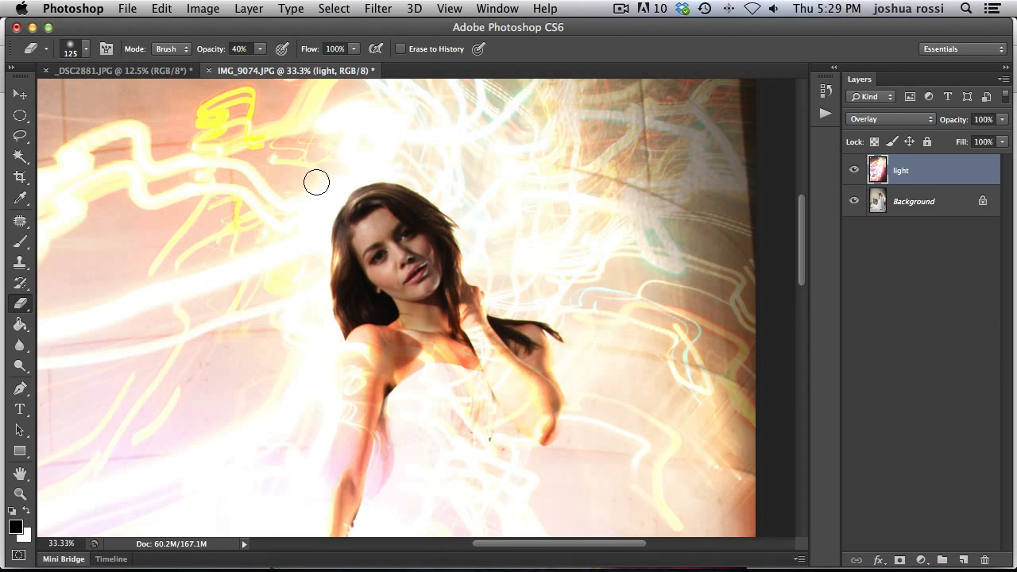
- Try erasing the light effect over the bride's hair and upper body at a higher eraser opacity, and undo the strokes
left_click_drag(254, 52, 322, 73)
mouse_move(362, 234)
left_mouse_down()
mouse_move(356, 308)
mouse_move(384, 214)
left_mouse_up()
key("super+z")
mouse_move(427, 318)
left_mouse_down()
mouse_move(412, 420)
mouse_move(433, 361)
mouse_move(418, 433)
left_mouse_up()
key("super+z")
left_click_drag(259, 49, 240, 71)
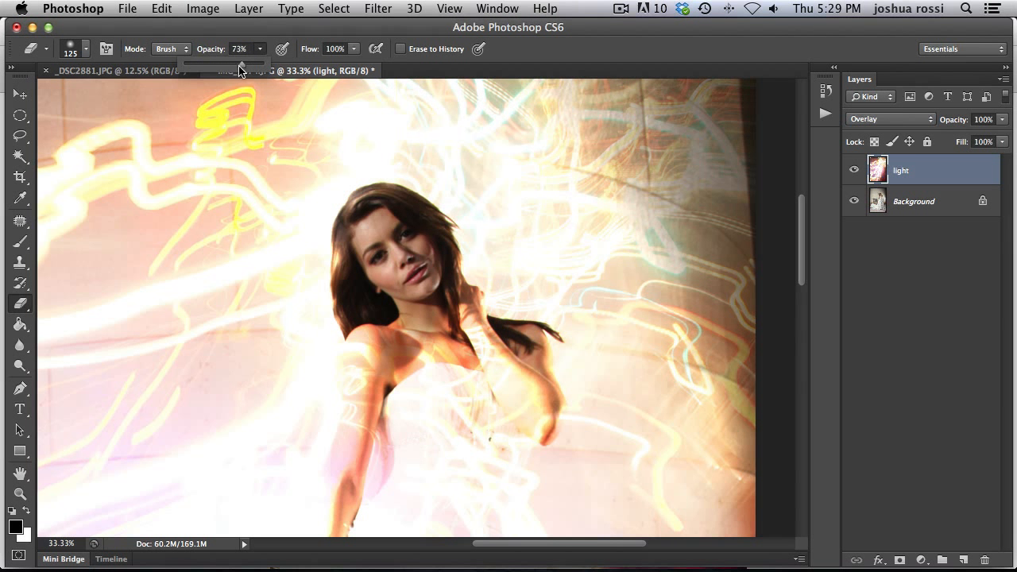
- Erase the light trails from the bride's neck, shoulders, arms and upper bodice with the 125 px eraser at 40% opacity
mouse_move(428, 322)
left_mouse_down()
mouse_move(436, 346)
mouse_move(413, 388)
mouse_move(388, 347)
mouse_move(367, 347)
mouse_move(369, 462)
mouse_move(363, 445)
mouse_move(353, 468)
mouse_move(416, 361)
mouse_move(394, 335)
mouse_move(412, 307)
mouse_move(408, 278)
mouse_move(402, 299)
mouse_move(439, 279)
mouse_move(446, 365)
mouse_move(424, 312)
mouse_move(466, 350)
mouse_move(475, 342)
mouse_move(487, 353)
mouse_move(520, 410)
mouse_move(518, 380)
mouse_move(507, 361)
mouse_move(521, 390)
mouse_move(482, 344)
left_mouse_up()
left_click_drag(527, 405, 567, 375)
mouse_move(572, 412)
left_mouse_down()
mouse_move(536, 402)
mouse_move(539, 426)
mouse_move(541, 413)
mouse_move(504, 415)
mouse_move(467, 382)
left_mouse_up()
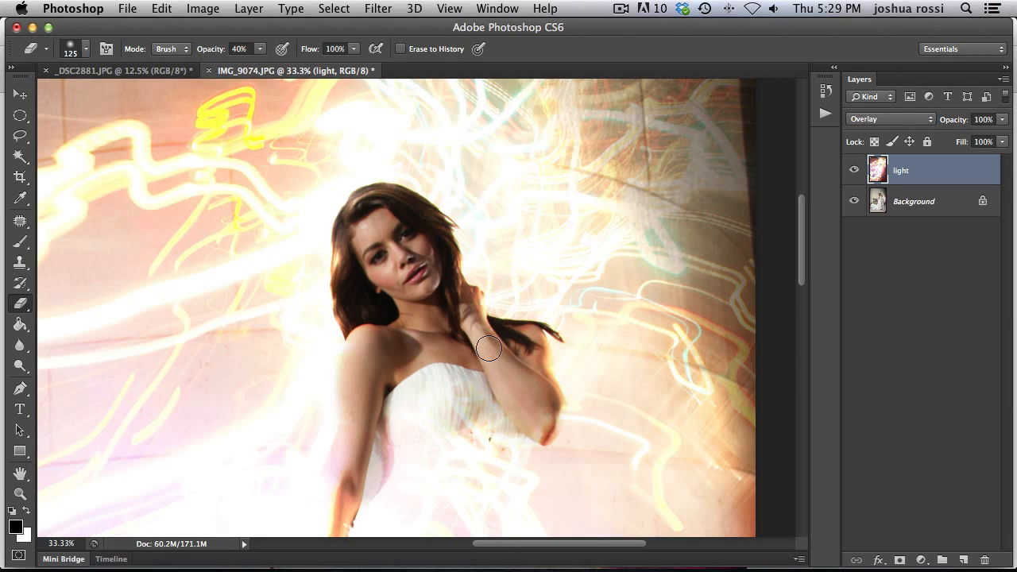
- Erase the light trails from the bodice and waist of the dress, enlarging the eraser to 300 px and up to 600 px
key("bracketright")
key("bracketright")
key("bracketright")
key("bracketright")
key("bracketright")
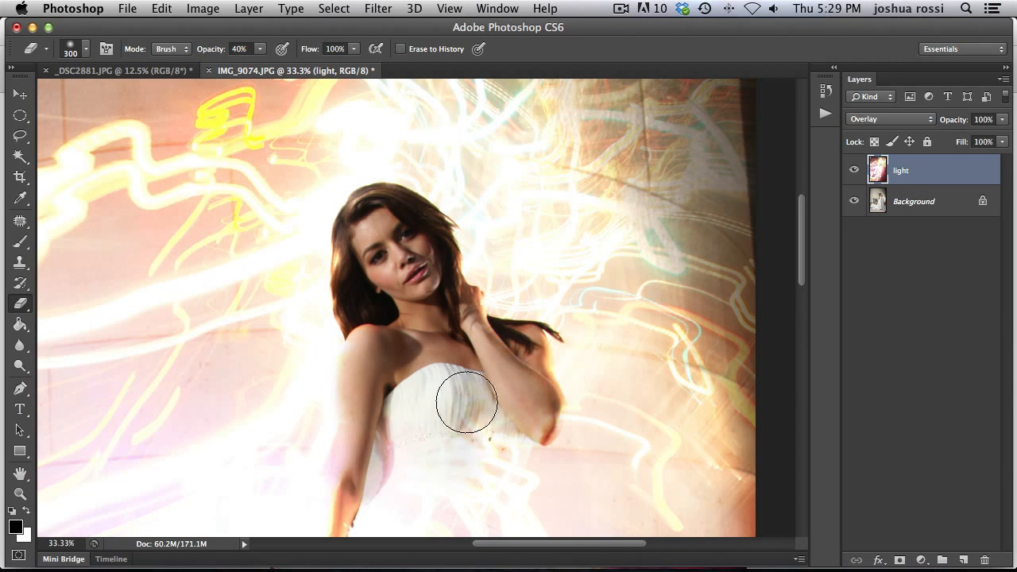
left_click_drag(465, 386, 437, 272)
key("bracketright")
mouse_move(438, 236)
left_mouse_down()
mouse_move(439, 293)
mouse_move(431, 395)
mouse_move(402, 450)
mouse_move(417, 384)
mouse_move(453, 327)
mouse_move(401, 442)
mouse_move(421, 408)
left_mouse_up()
key("bracketright")
key("bracketright")
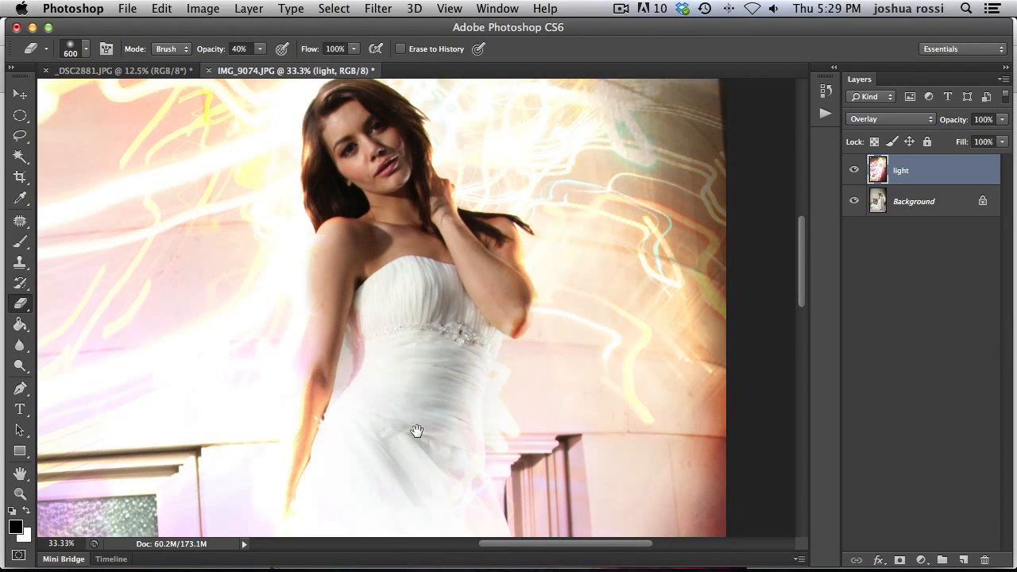
key("super+minus")
key("super+minus")
key("super+minus")
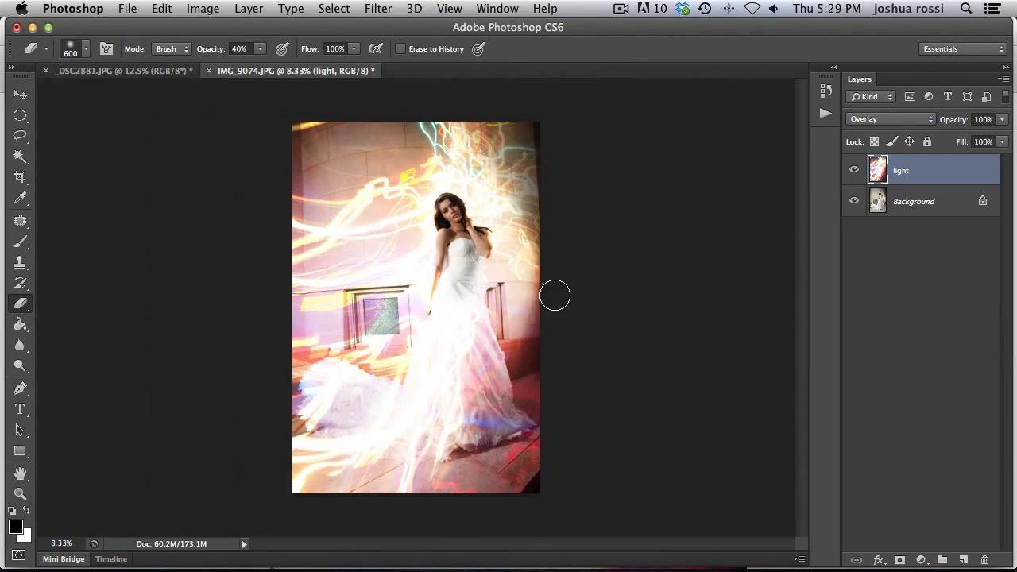
- Add a Hue/Saturation adjustment layer above the light layer and clip it to that layer
left_click(20, 94)
key("super+equal")
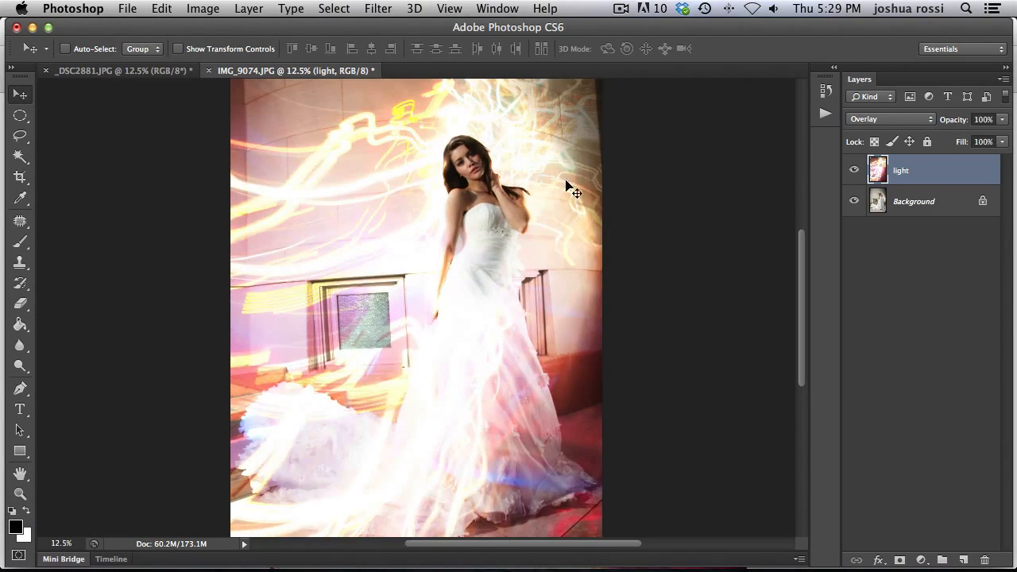
key("super+minus")
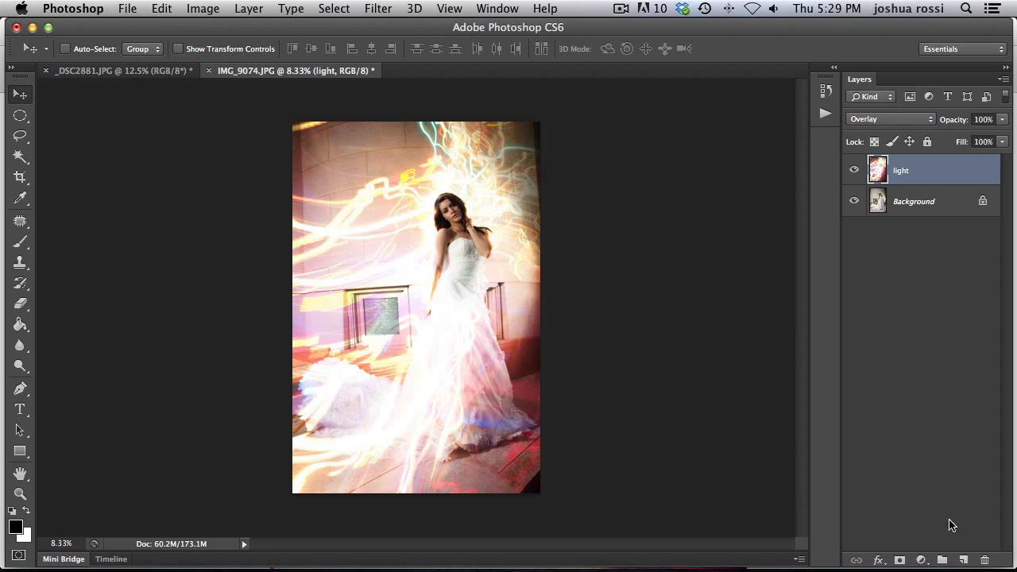
left_click(921, 560)
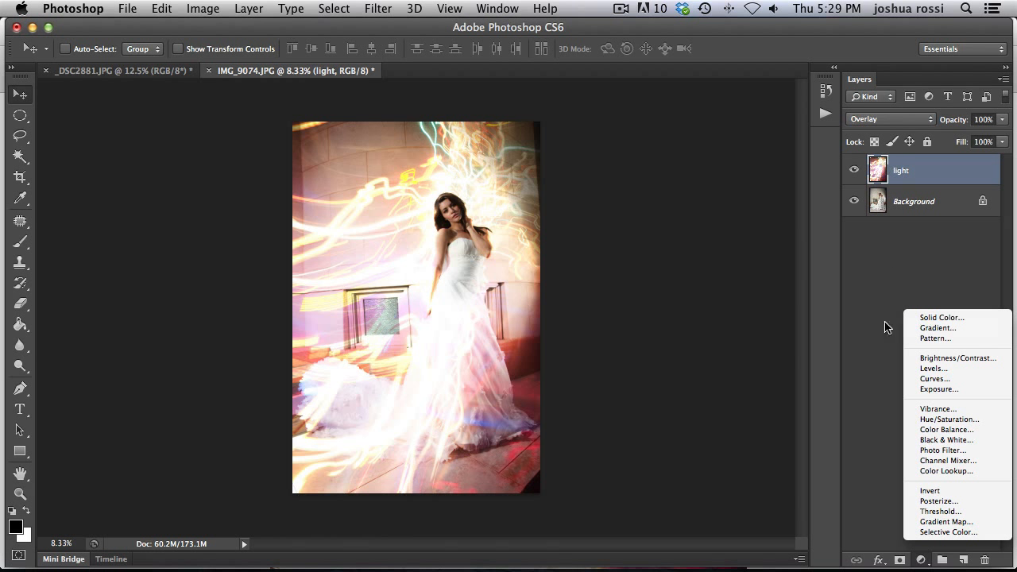
left_click(949, 419)
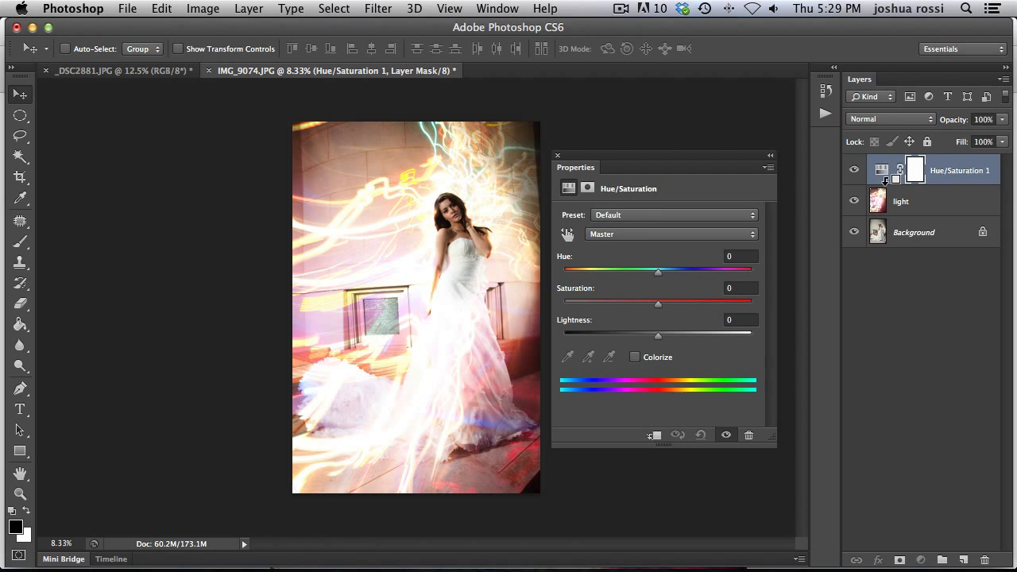
left_click(885, 181, "alt")
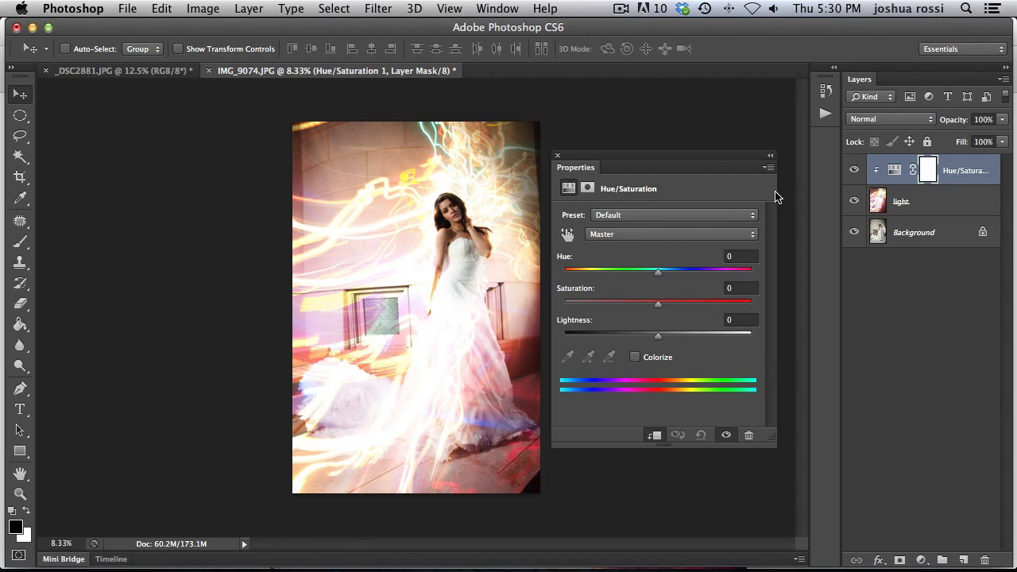
left_click_drag(644, 174, 645, 164)
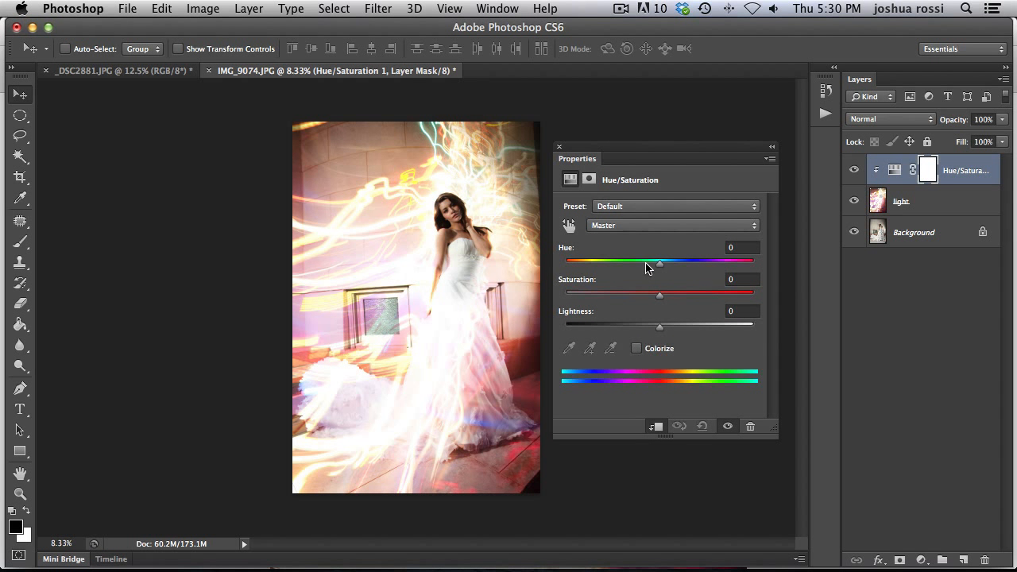
- Shift the light layer's Hue to +180 in the Hue/Saturation adjustment, and toggle that adjustment layer's visibility to compare, leaving it hidden
left_click_drag(646, 268, 758, 268)
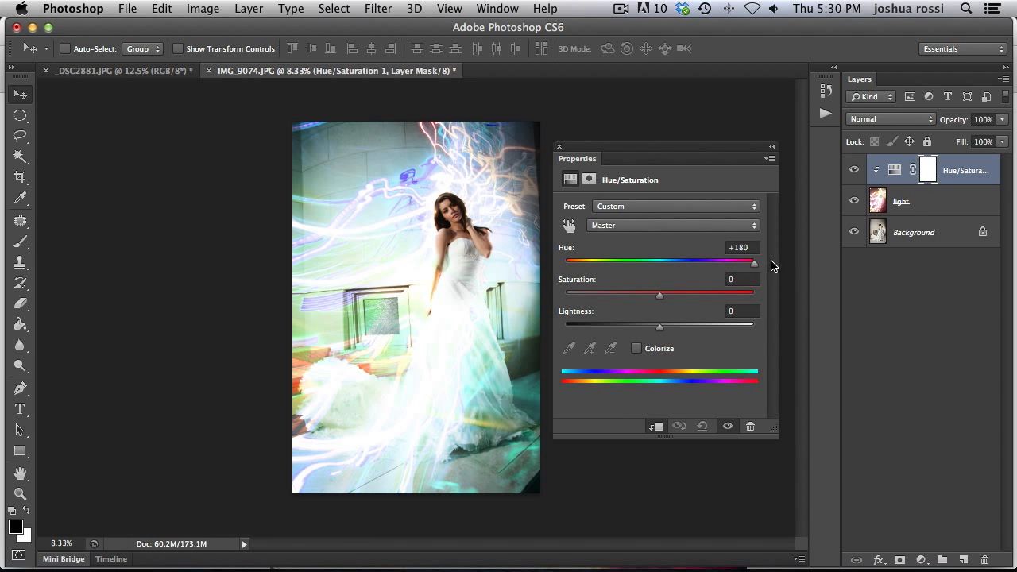
left_click(557, 148)
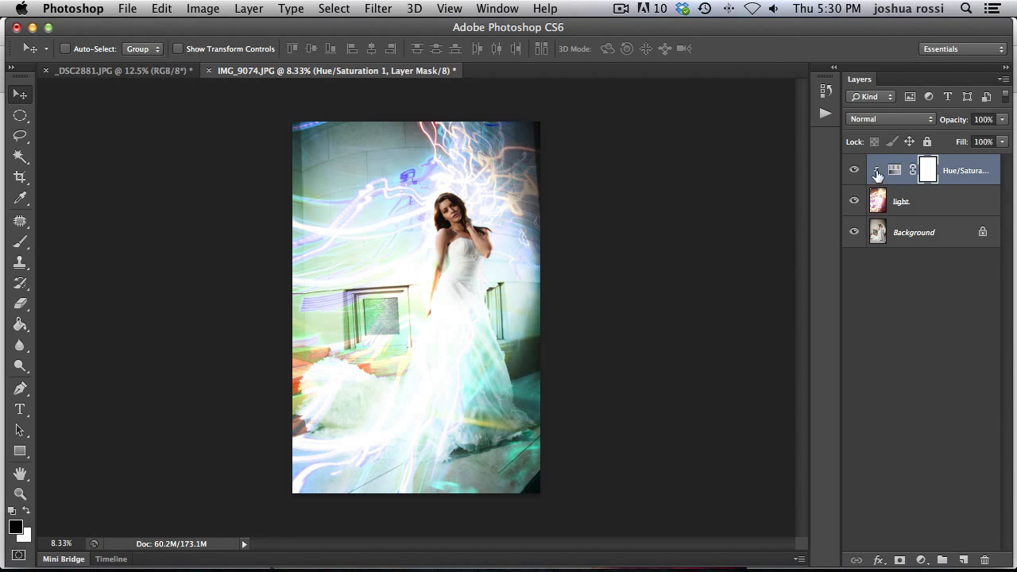
left_click(853, 170)
left_click(853, 170)
left_click(855, 170)
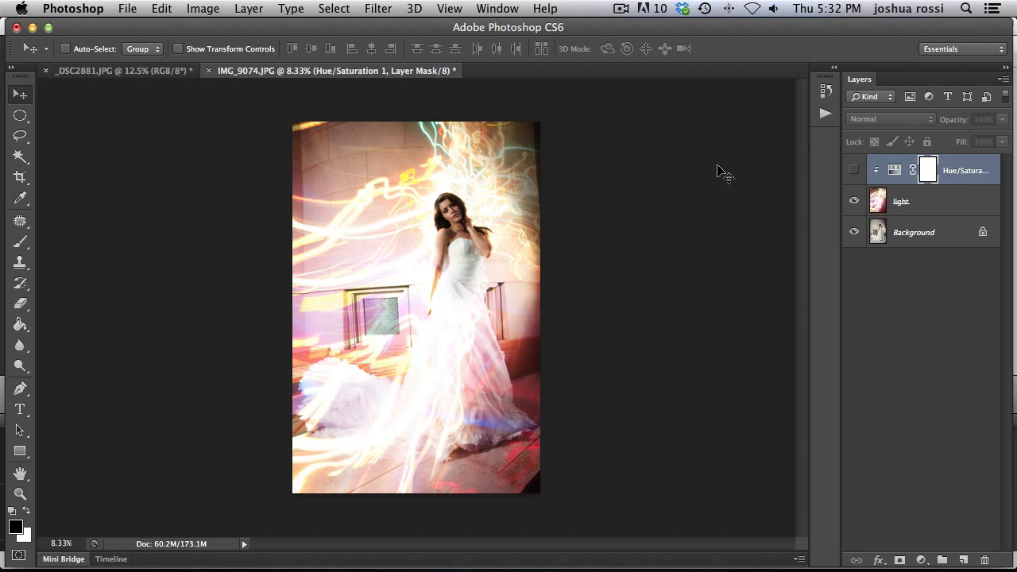
- Switch to Chrome, look through the 37 Light Textures page and its texture thumbnails, and return to Photoshop
key("ctrl+Up")
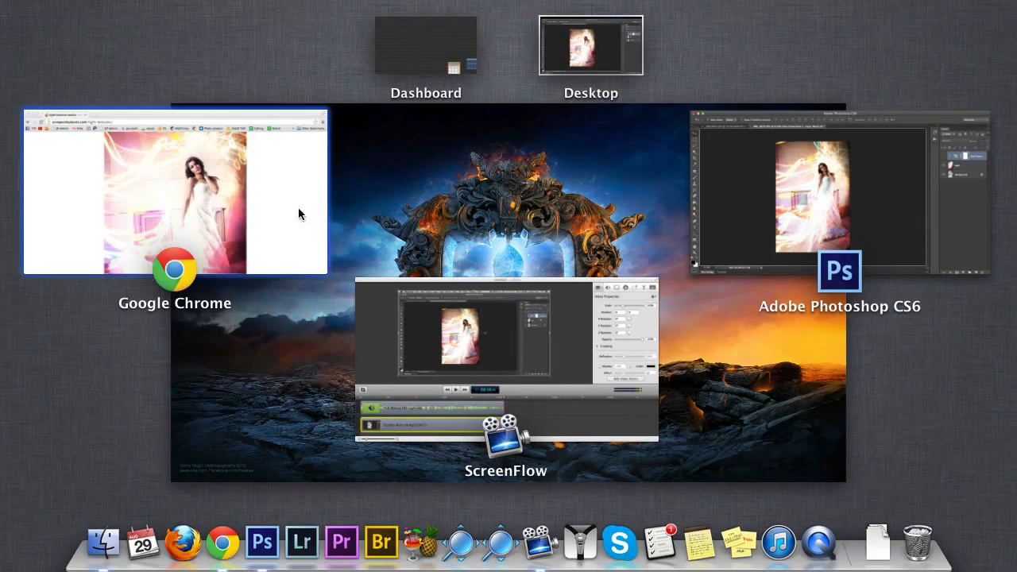
left_click(300, 215)
scroll(836, 197, "up", 10)
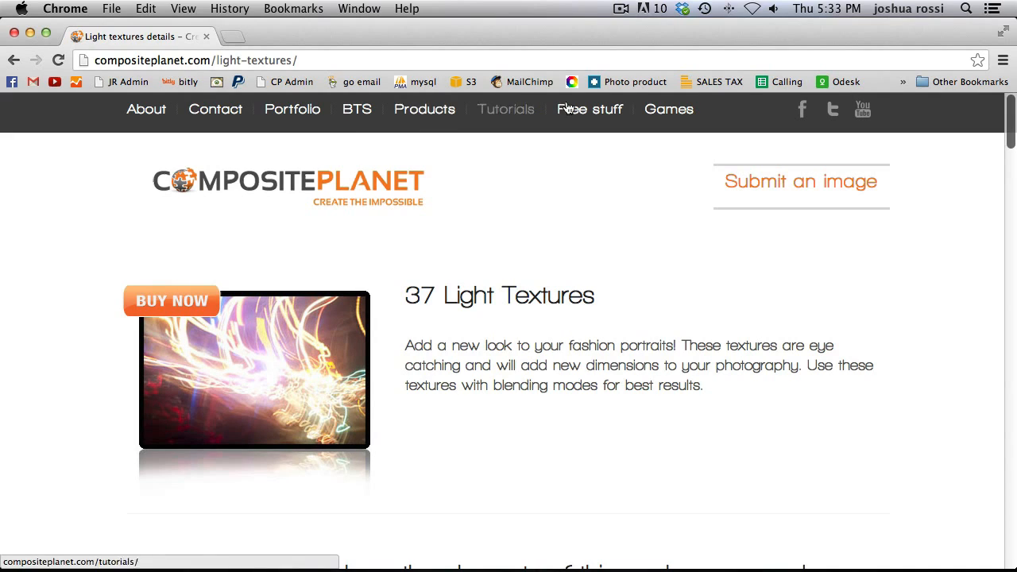
left_click_drag(1012, 126, 1009, 487)
key("ctrl+Up")
left_click(729, 239)
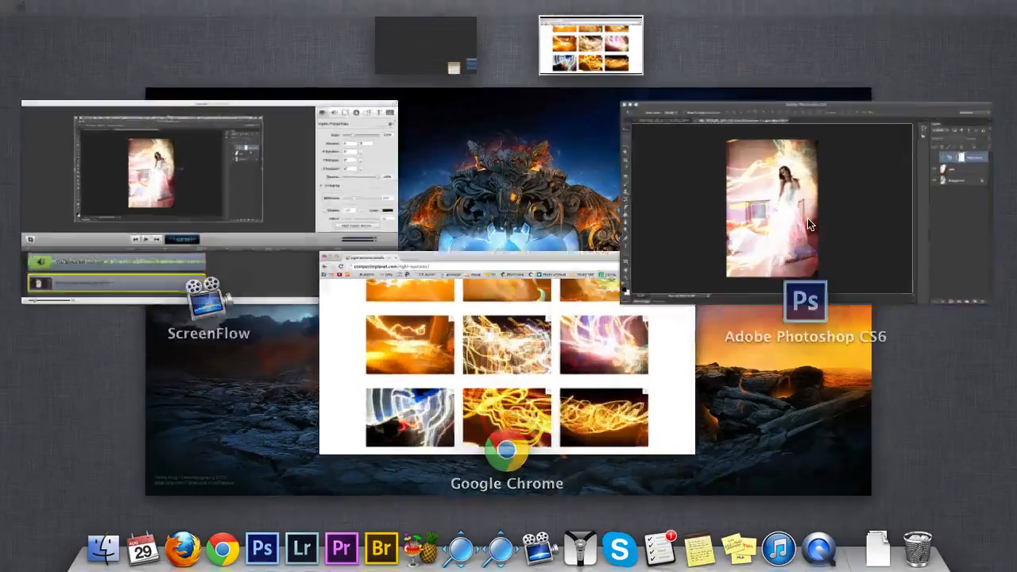